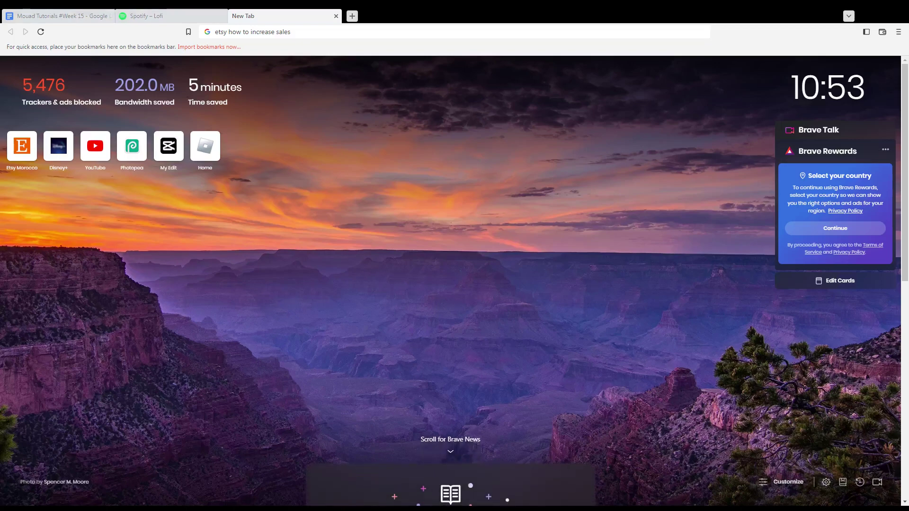
Replace the old search in the address bar with etsy.com and load the Etsy homepage.
drag(301, 33, 209, 31)
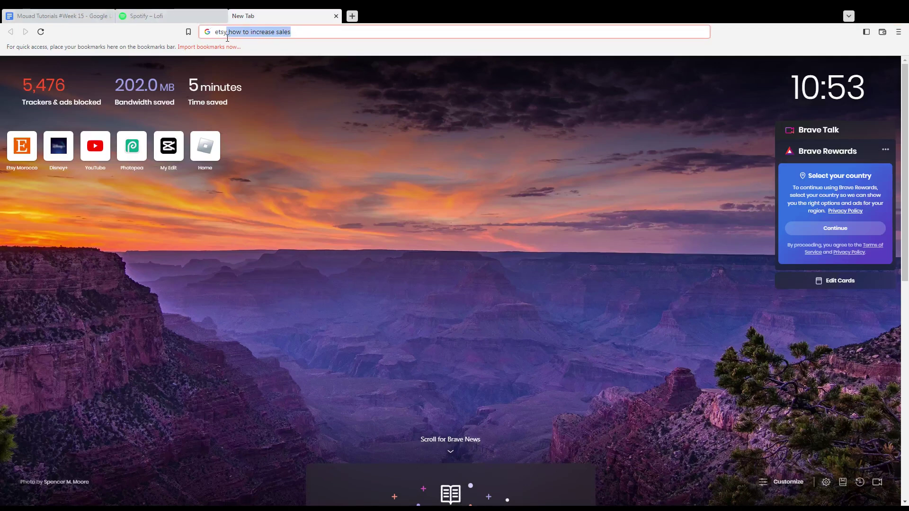
text(etsy.com)
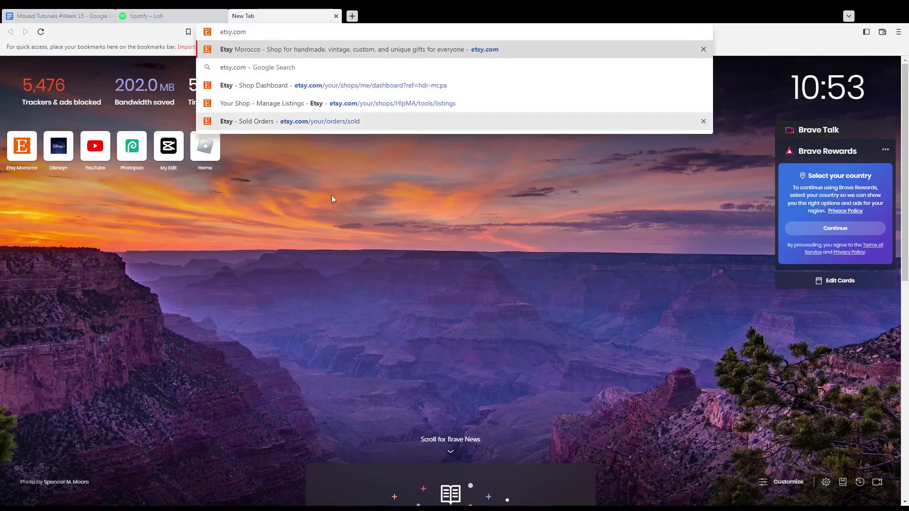
key(Return)
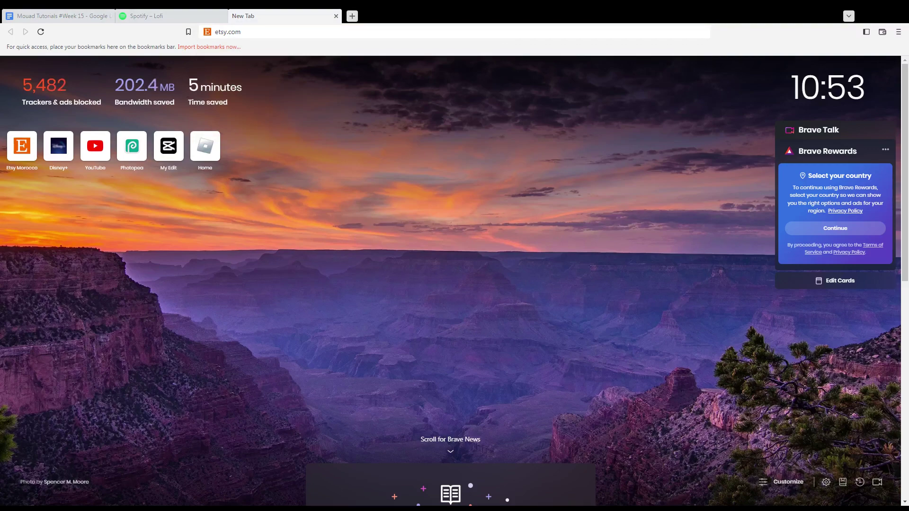
click(250, 31)
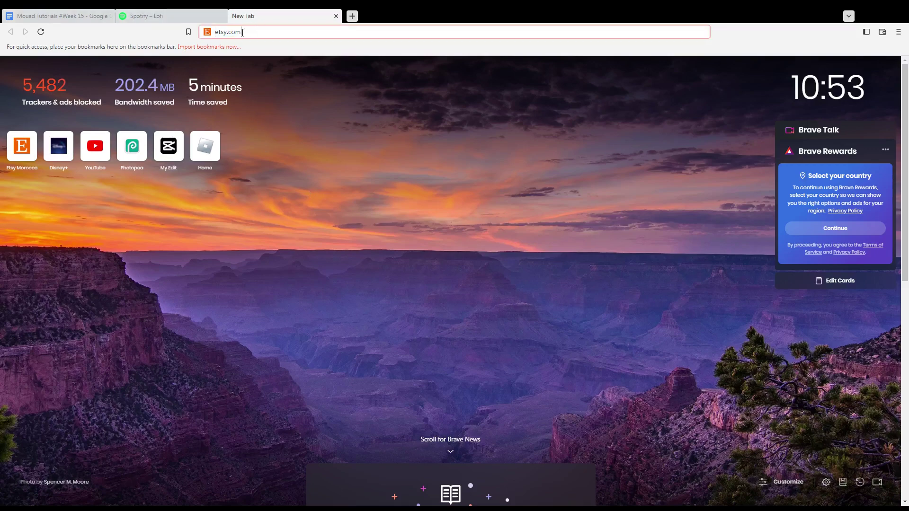
key(Return)
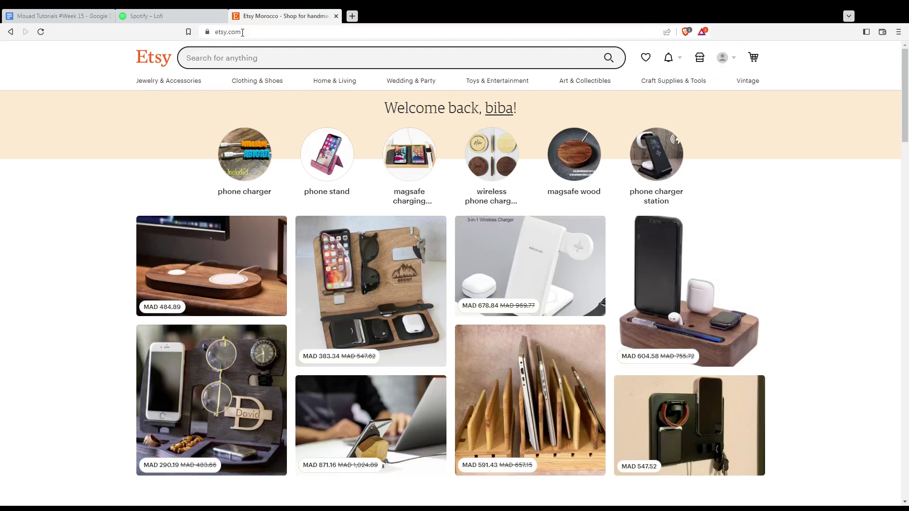
drag(382, 108, 517, 116)
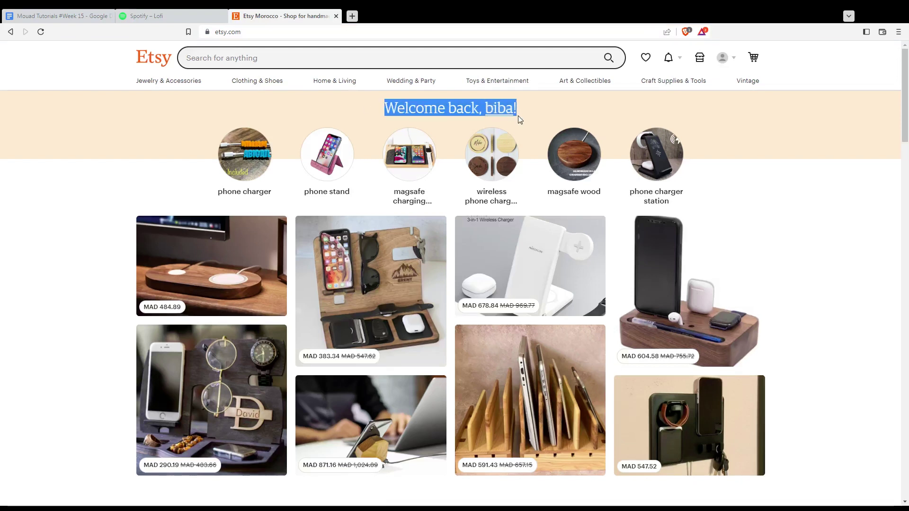
click(737, 204)
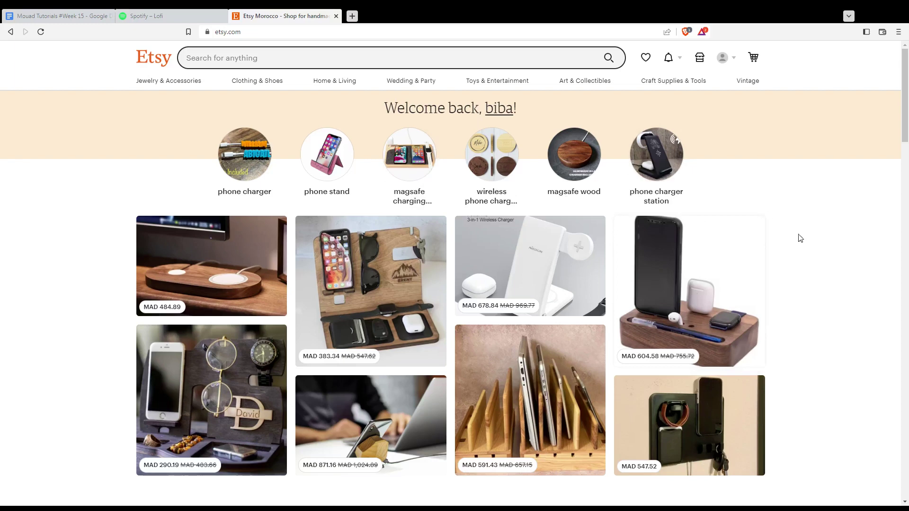
Open Shop Manager, highlight the seven-day views, visits and orders stats, then open Listings.
click(703, 61)
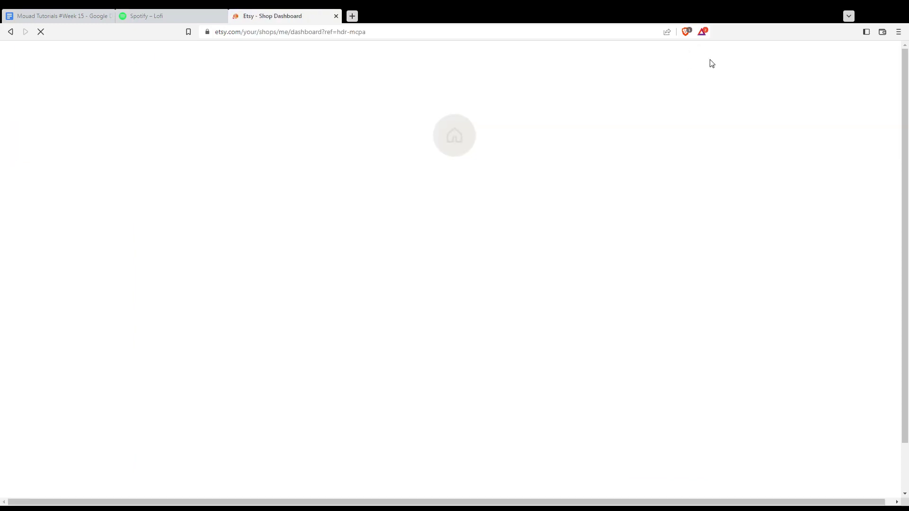
scroll(455, 227, down, 2)
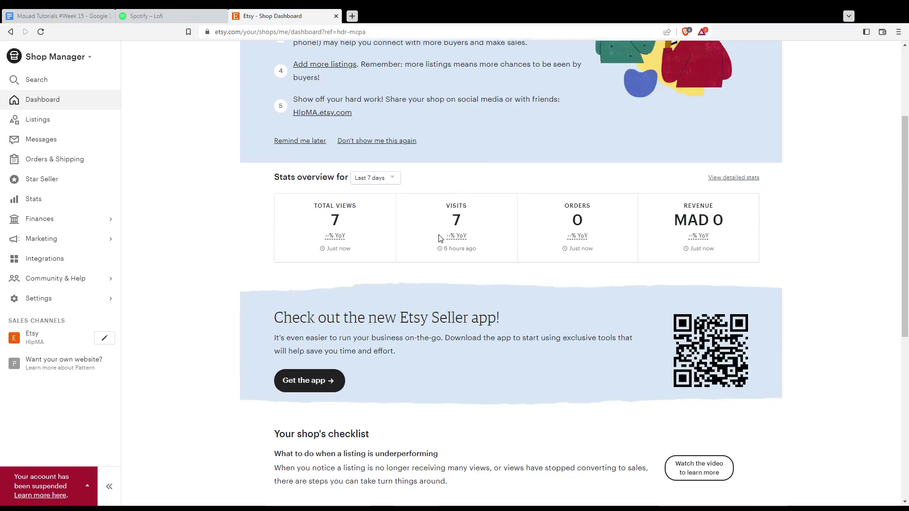
drag(273, 231, 751, 225)
click(808, 223)
click(58, 126)
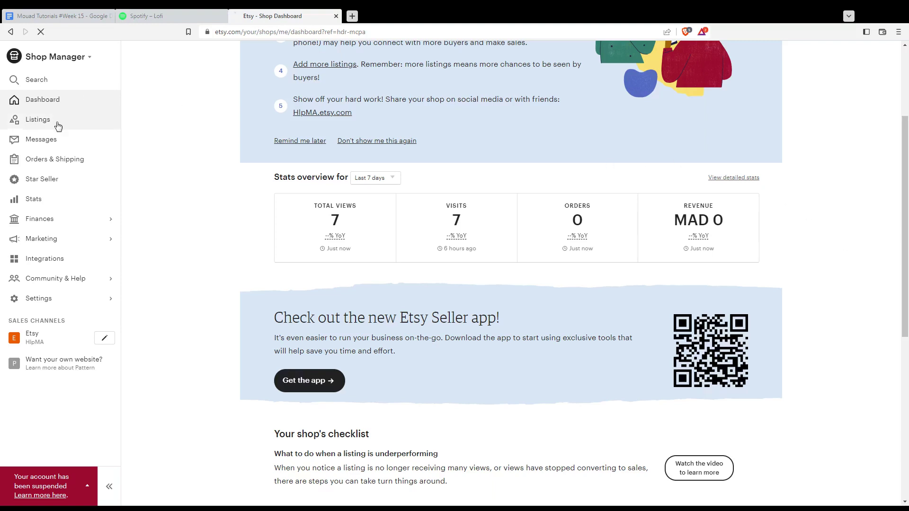